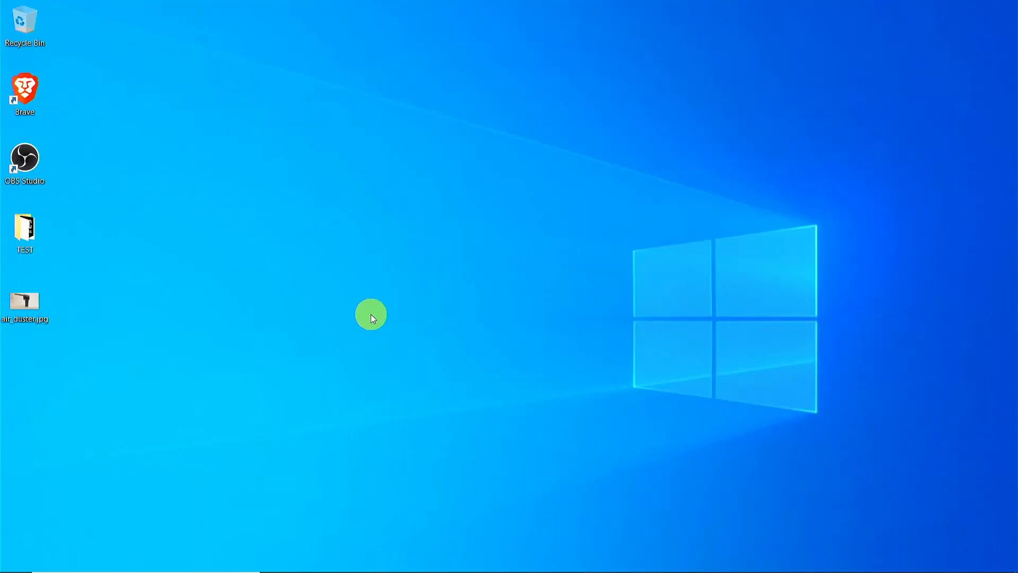
# Launch Paint 3D, create a new project and insert air_duster.jpg from the desktop onto the canvas
pyautogui.click(130, 568)
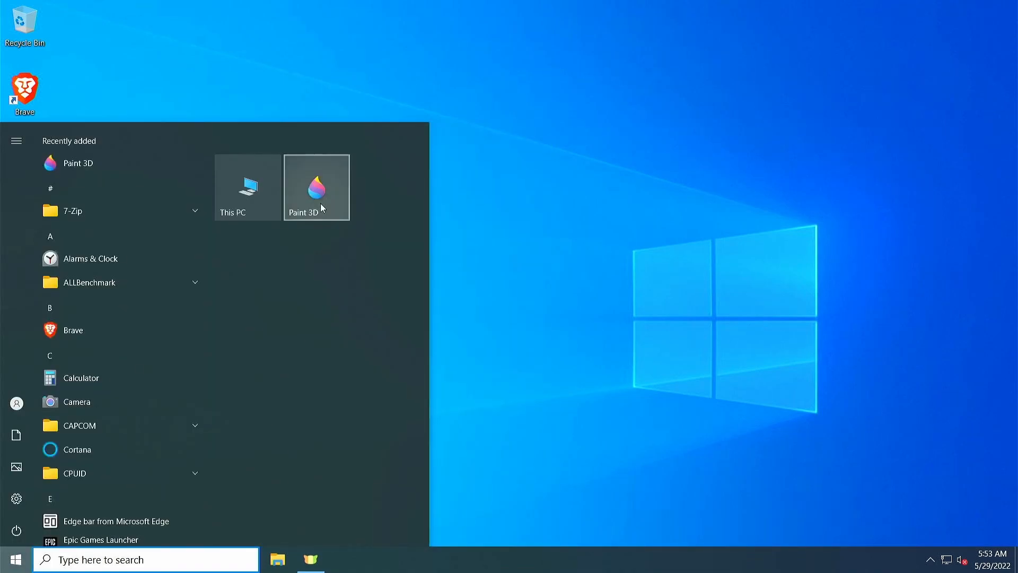
pyautogui.click(321, 204)
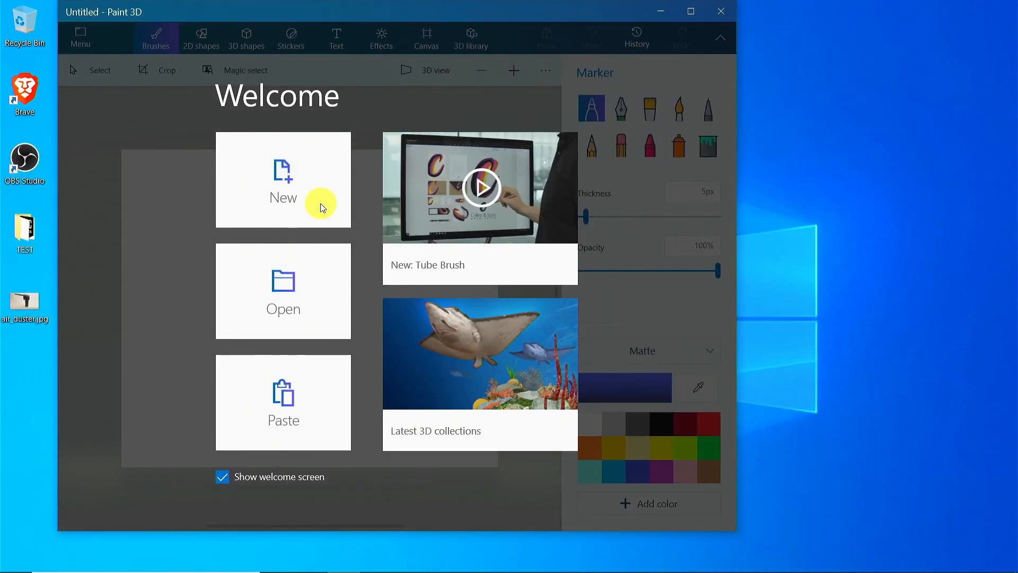
pyautogui.click(321, 207)
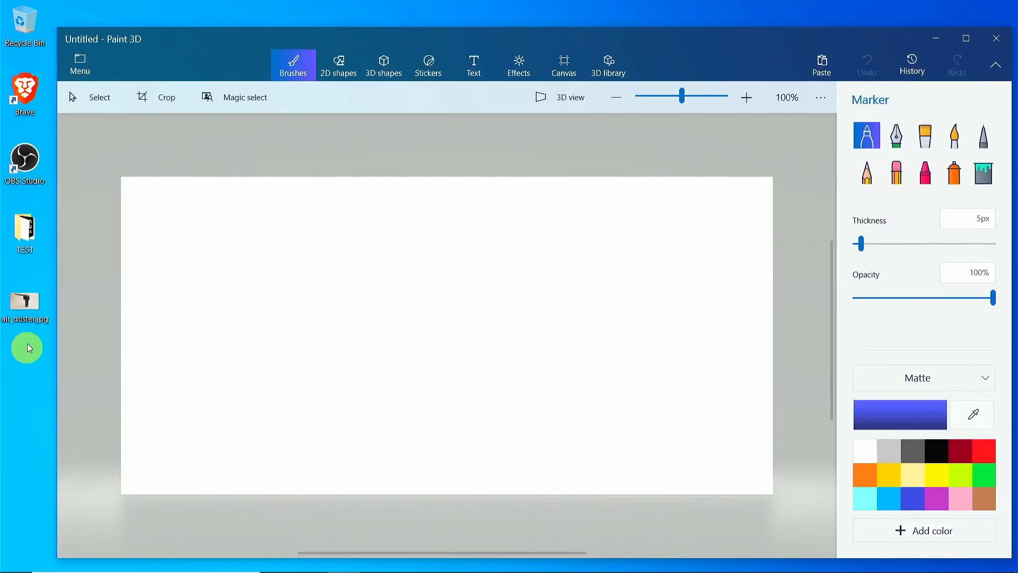
pyautogui.moveTo(24, 303); pyautogui.dragTo(366, 308)
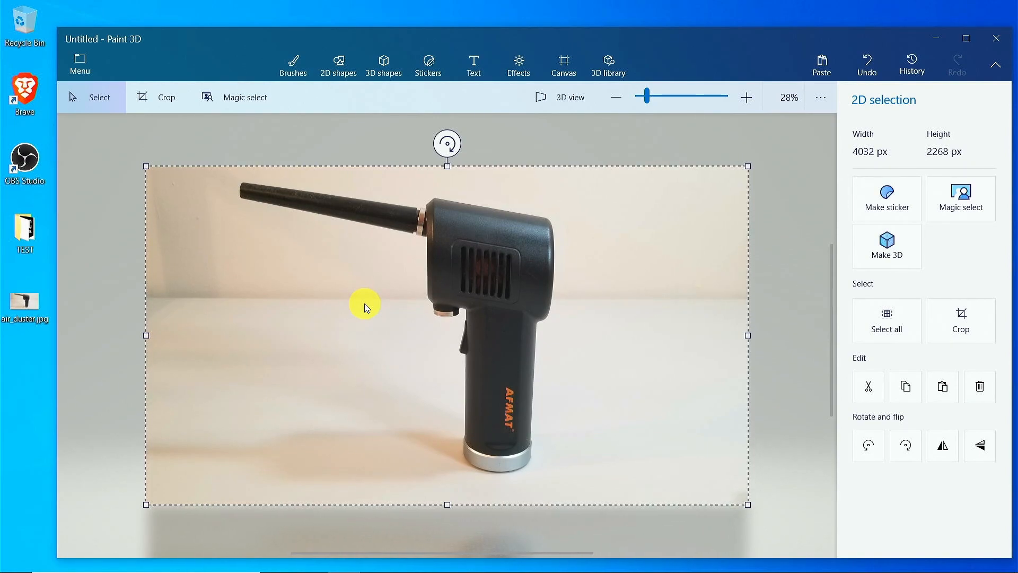
# Start a Magic select, tighten the focus area closely around the air duster on all four sides, and generate the cutout
pyautogui.click(248, 102)
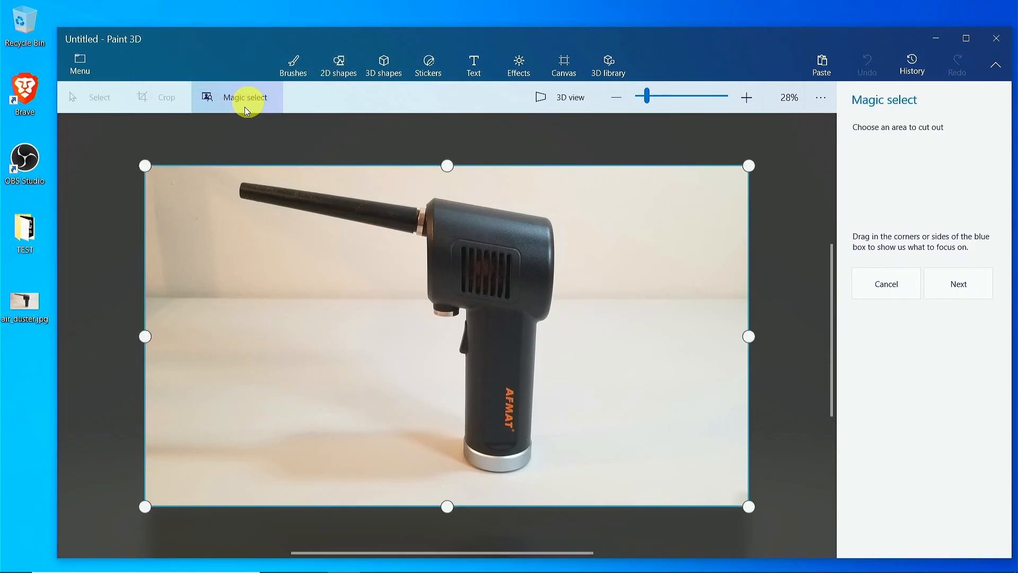
pyautogui.moveTo(146, 337); pyautogui.dragTo(235, 330)
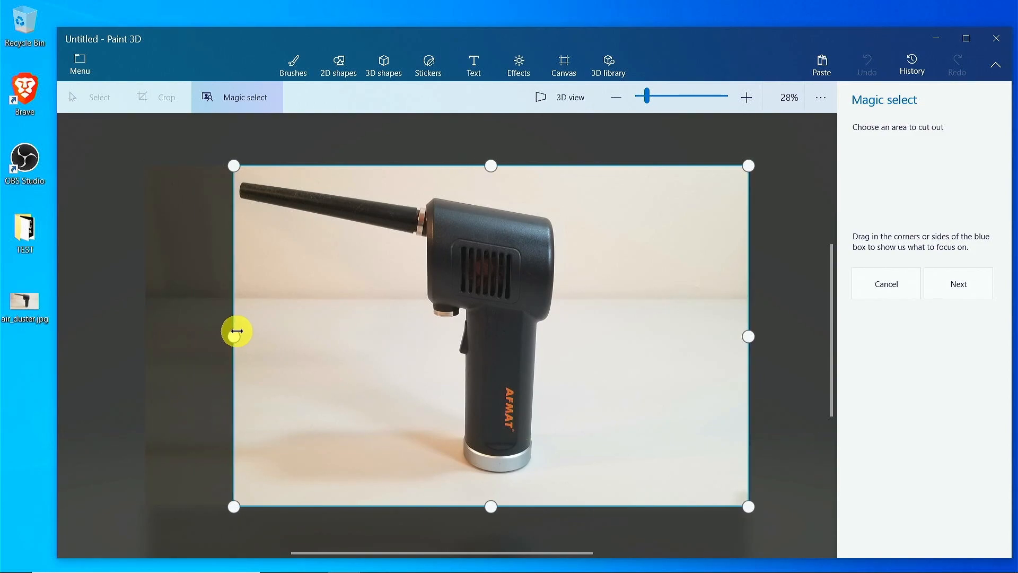
pyautogui.moveTo(489, 165); pyautogui.dragTo(495, 179)
pyautogui.moveTo(748, 339); pyautogui.dragTo(561, 345)
pyautogui.moveTo(398, 506); pyautogui.dragTo(398, 477)
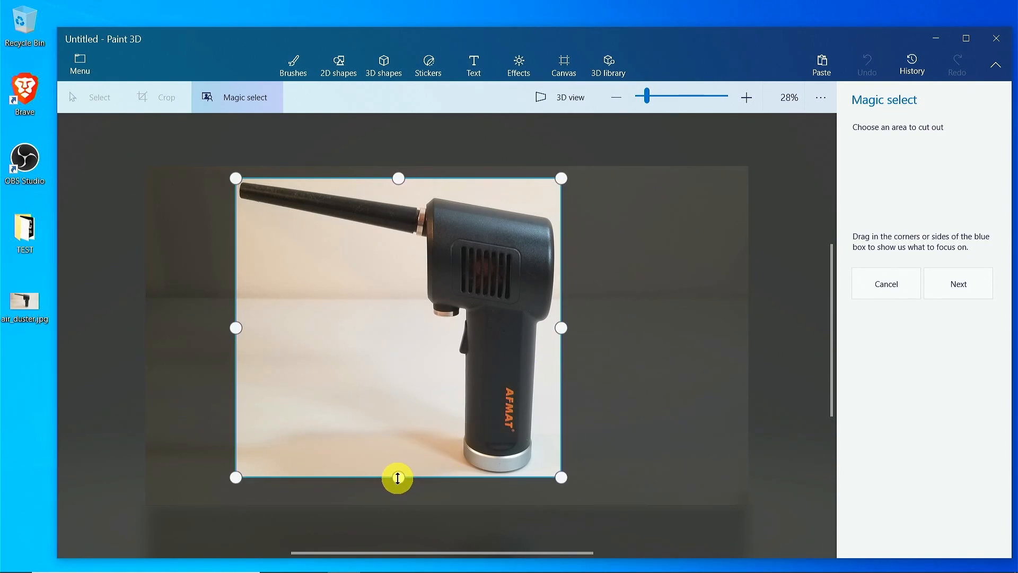
pyautogui.click(983, 279)
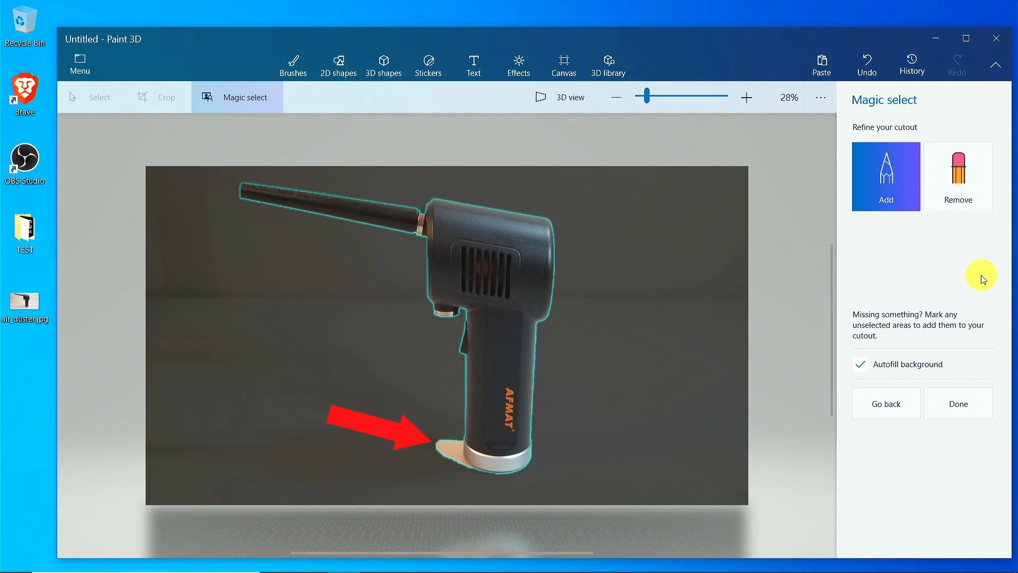
# Remove the extra background patch beside the duster's base from the cutout and finish it with Autofill background on
pyautogui.click(953, 188)
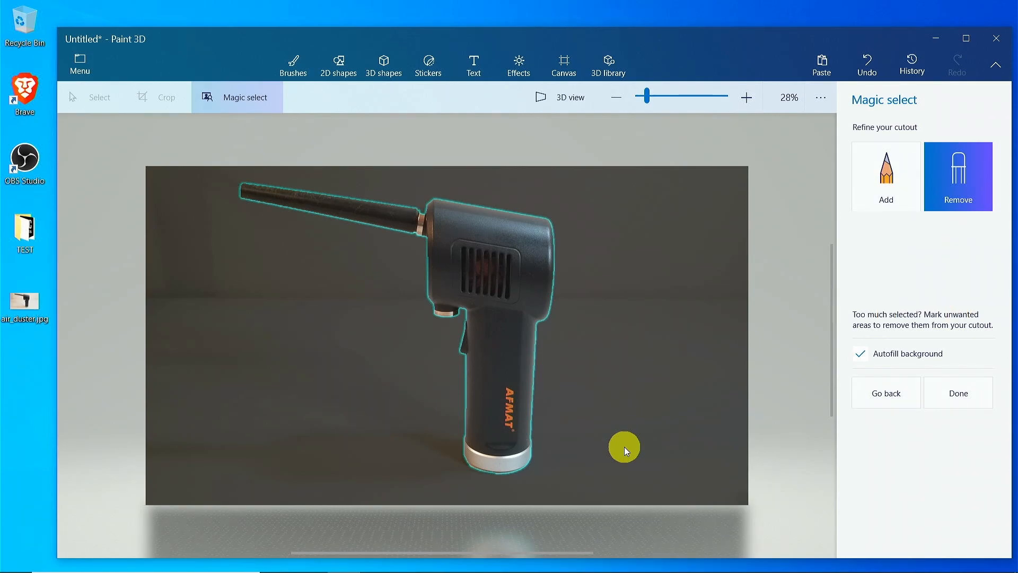
pyautogui.click(956, 399)
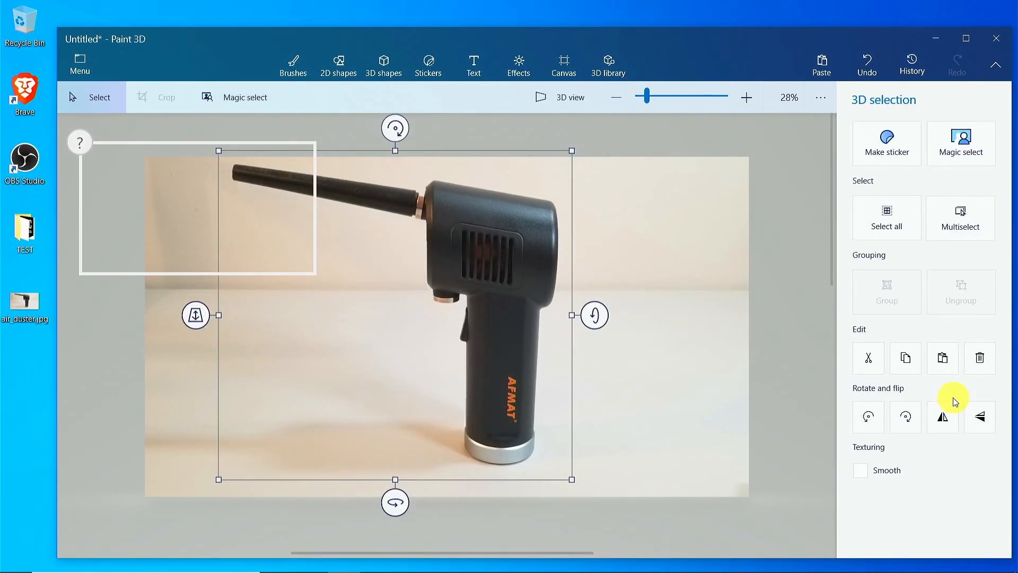
pyautogui.click(79, 143)
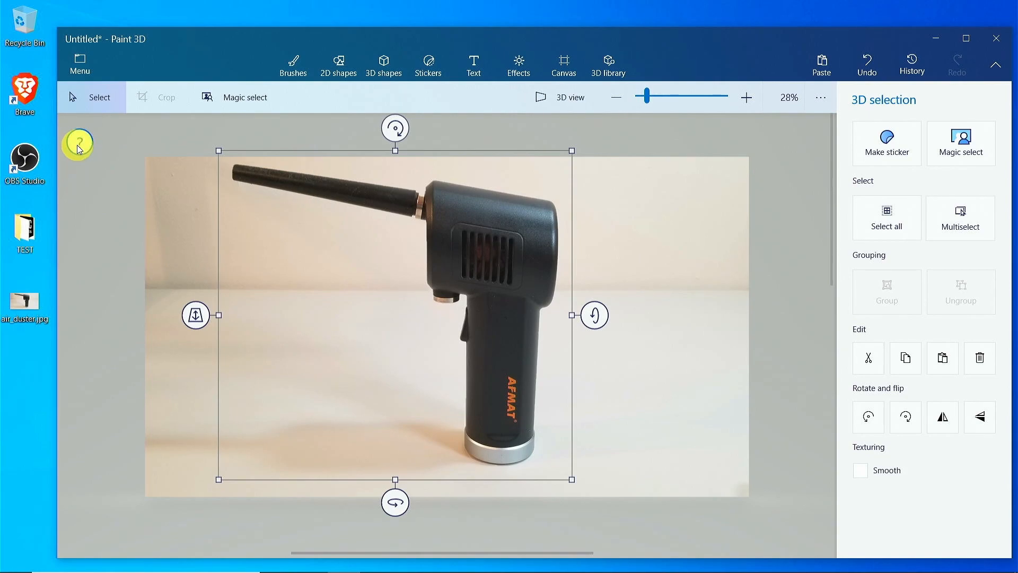
# Copy the air duster cutout, switch to PowerPoint, paste it onto the GALAXY title slide and shift it left
pyautogui.moveTo(454, 262)
pyautogui.mouseDown()
pyautogui.moveTo(473, 266)
pyautogui.moveTo(421, 264)
pyautogui.moveTo(496, 268)
pyautogui.moveTo(464, 262)
pyautogui.moveTo(457, 273)
pyautogui.mouseUp()
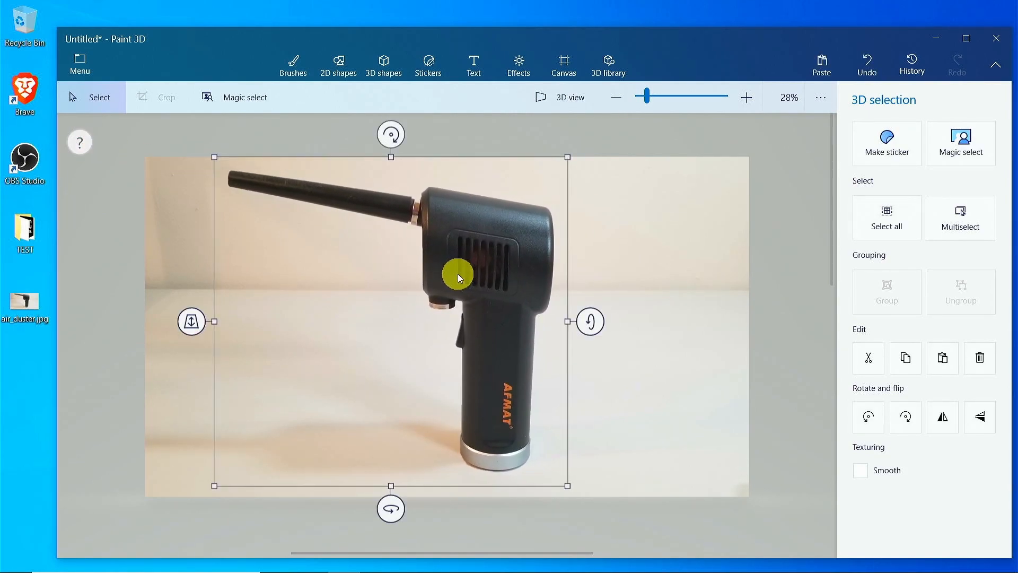
pyautogui.click(910, 368)
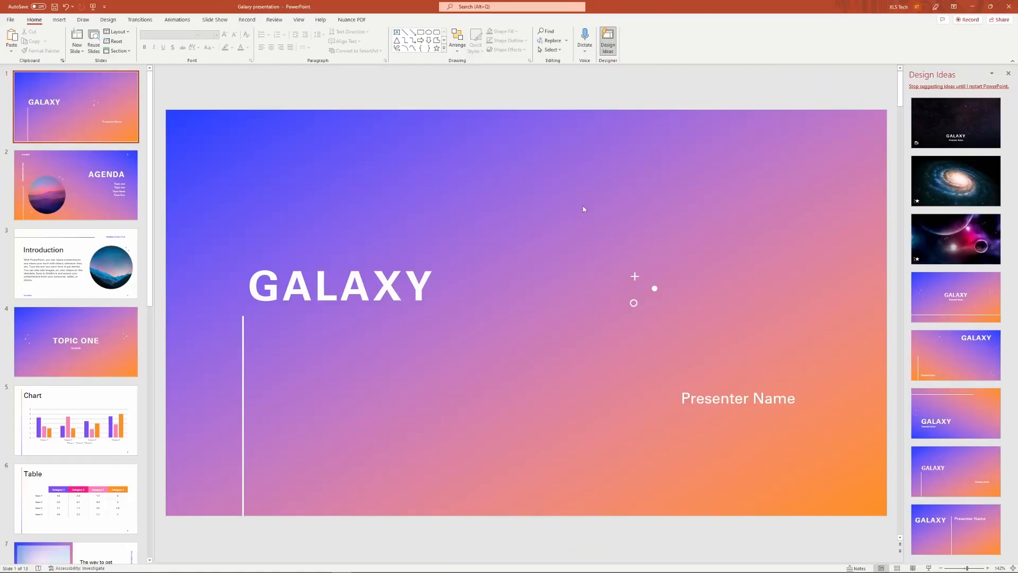
pyautogui.hotkey('ctrl', 'v')
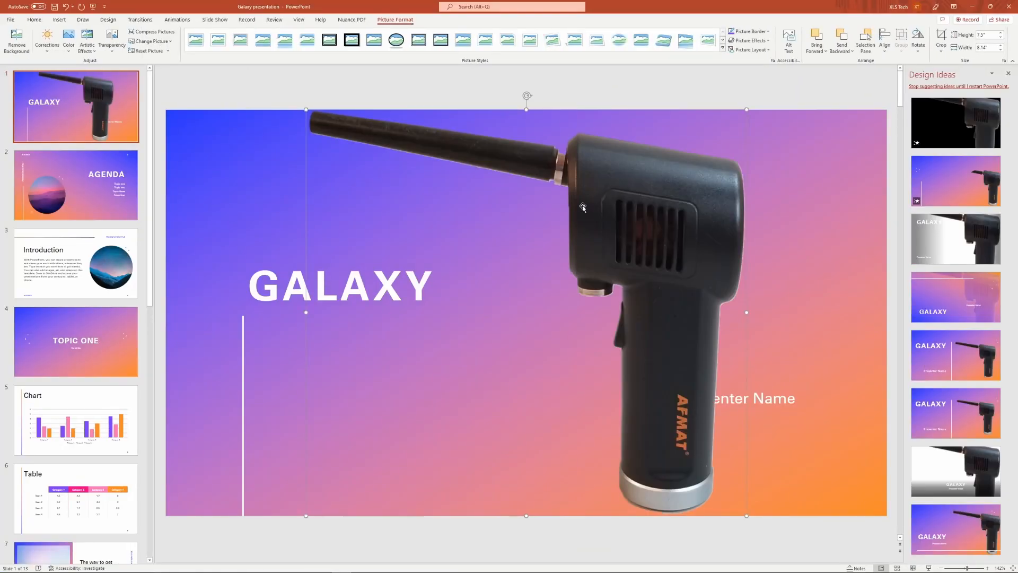
pyautogui.moveTo(583, 207); pyautogui.dragTo(511, 210)
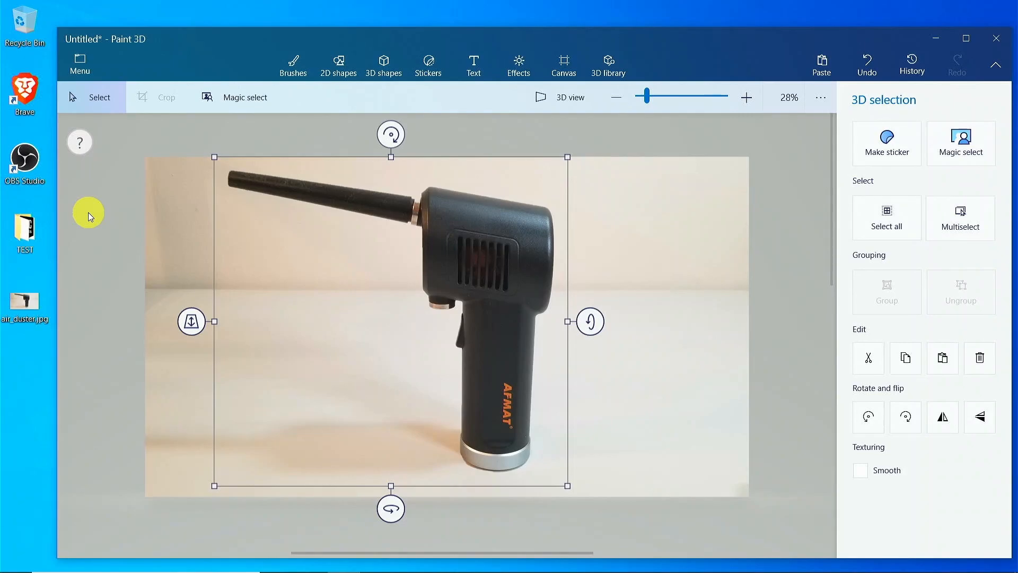
# Return to Paint 3D, start a new project without saving the current work, and paste the cutout into it
pyautogui.click(83, 67)
pyautogui.click(99, 106)
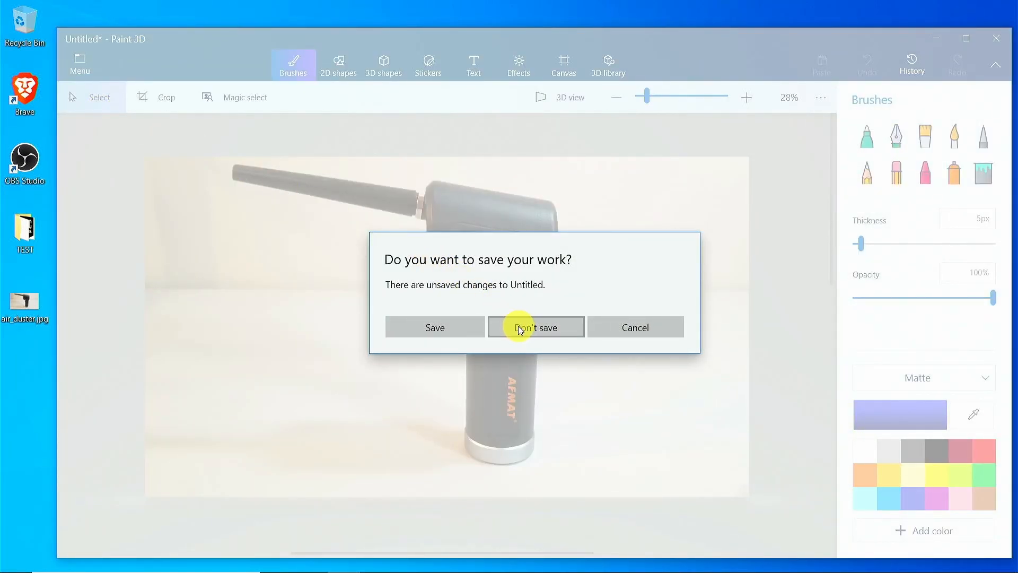
pyautogui.click(520, 328)
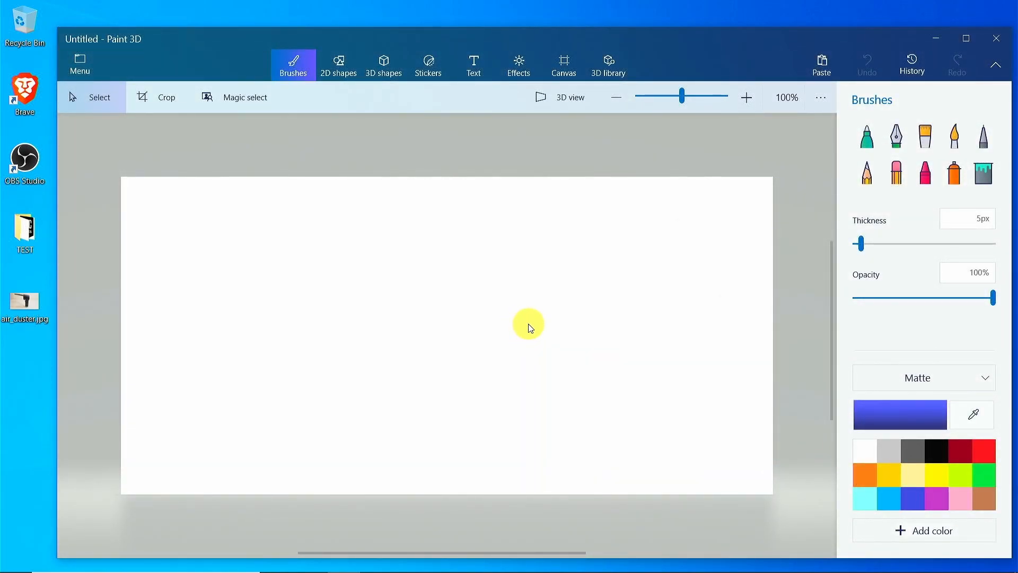
pyautogui.click(823, 63)
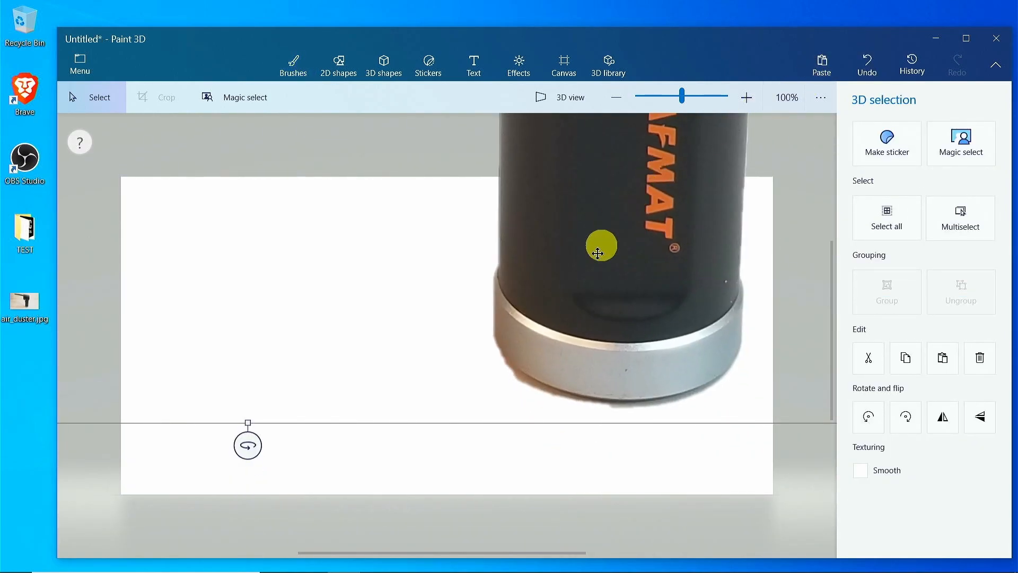
# Scale the pasted cutout down until the whole duster fits the canvas, and place it in the canvas's lower-left corner
pyautogui.moveTo(461, 553); pyautogui.dragTo(591, 534)
pyautogui.moveTo(707, 420); pyautogui.dragTo(393, 216)
pyautogui.moveTo(300, 128); pyautogui.dragTo(562, 483)
pyautogui.moveTo(710, 532); pyautogui.dragTo(409, 252)
pyautogui.moveTo(302, 148); pyautogui.dragTo(462, 416)
pyautogui.moveTo(580, 527); pyautogui.dragTo(478, 447)
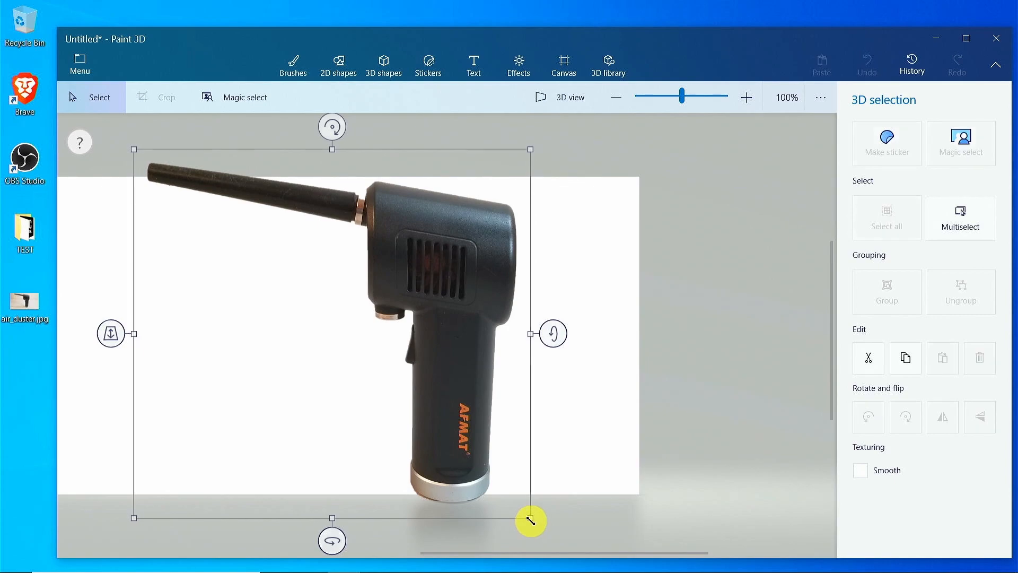
pyautogui.moveTo(532, 518); pyautogui.dragTo(455, 466)
pyautogui.moveTo(457, 552); pyautogui.dragTo(322, 548)
pyautogui.moveTo(499, 249); pyautogui.dragTo(482, 286)
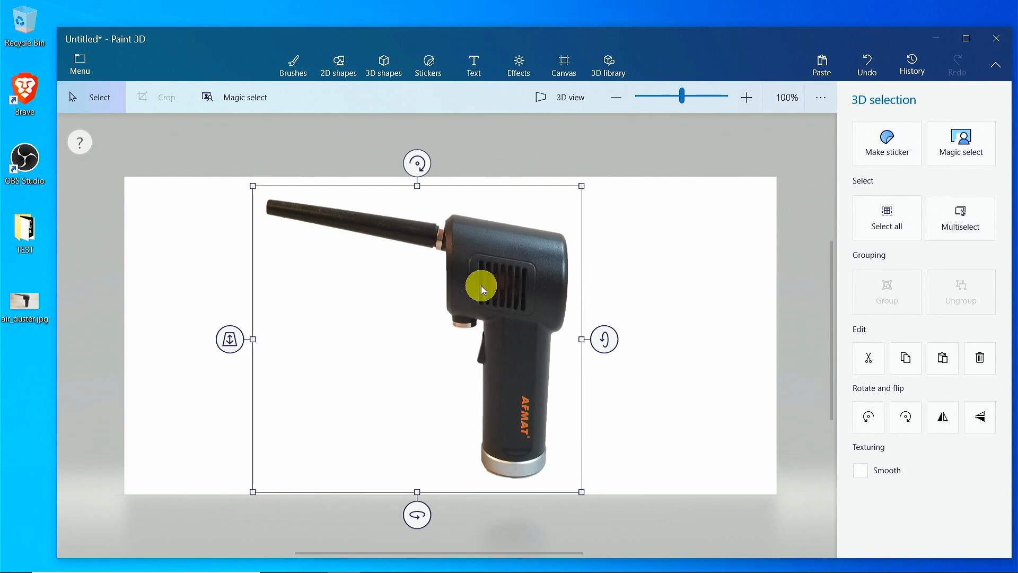
pyautogui.moveTo(482, 285); pyautogui.dragTo(342, 300)
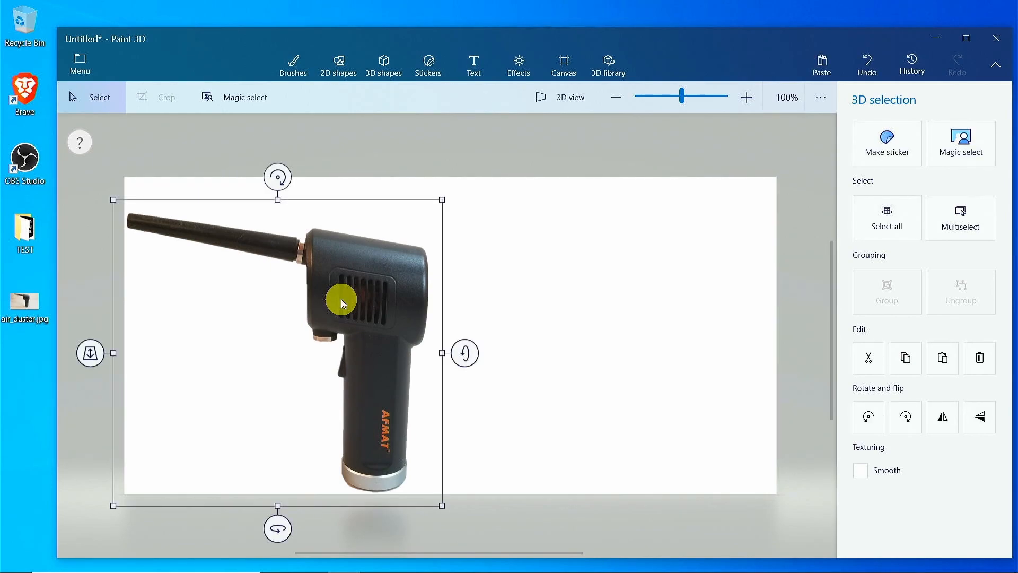
# Turn off aspect ratio lock and image resizing, shrink the canvas to about 579 × 537 px, and move the duster back onto it
pyautogui.click(569, 59)
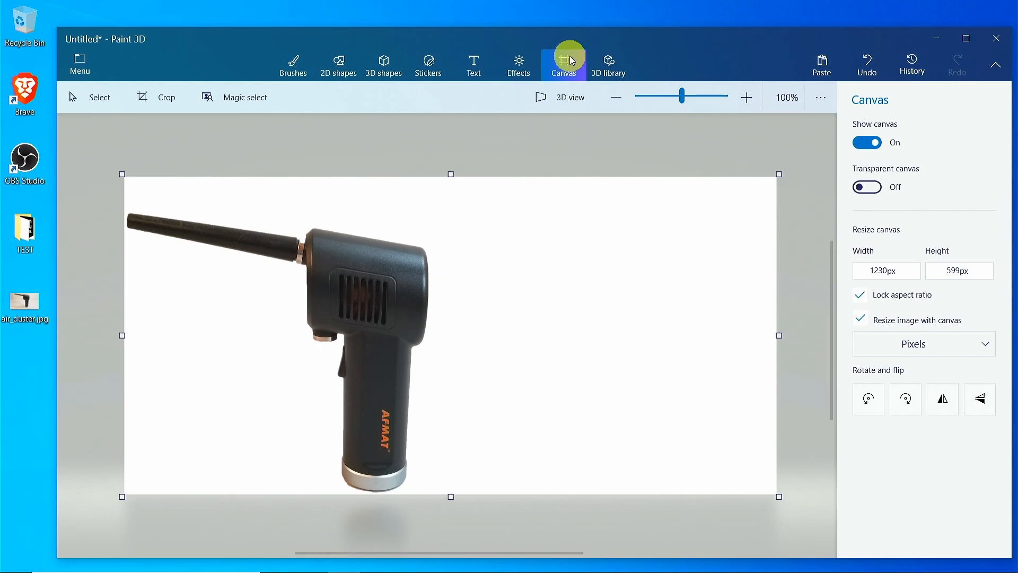
pyautogui.click(861, 319)
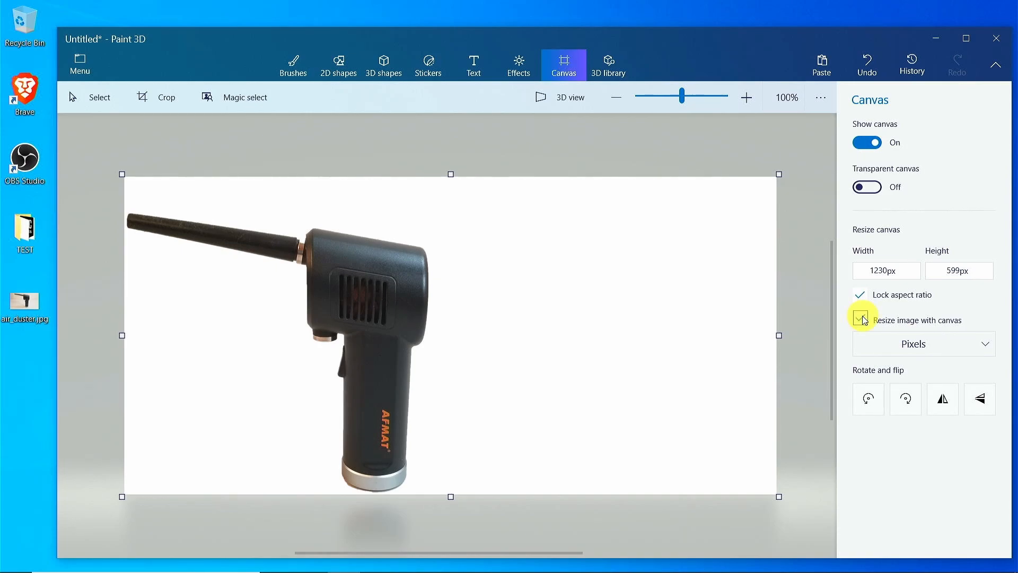
pyautogui.click(863, 295)
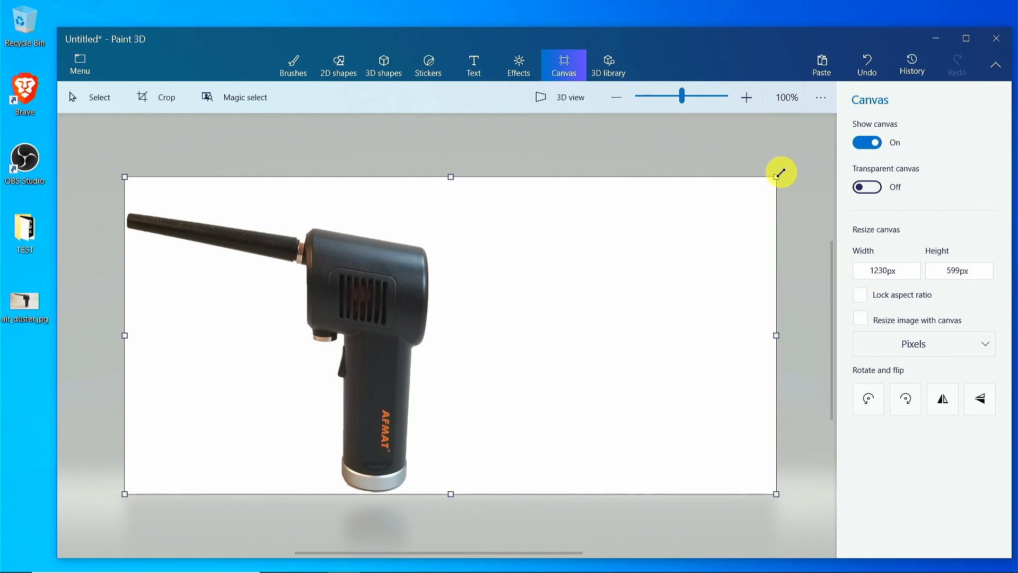
pyautogui.moveTo(778, 176); pyautogui.dragTo(434, 209)
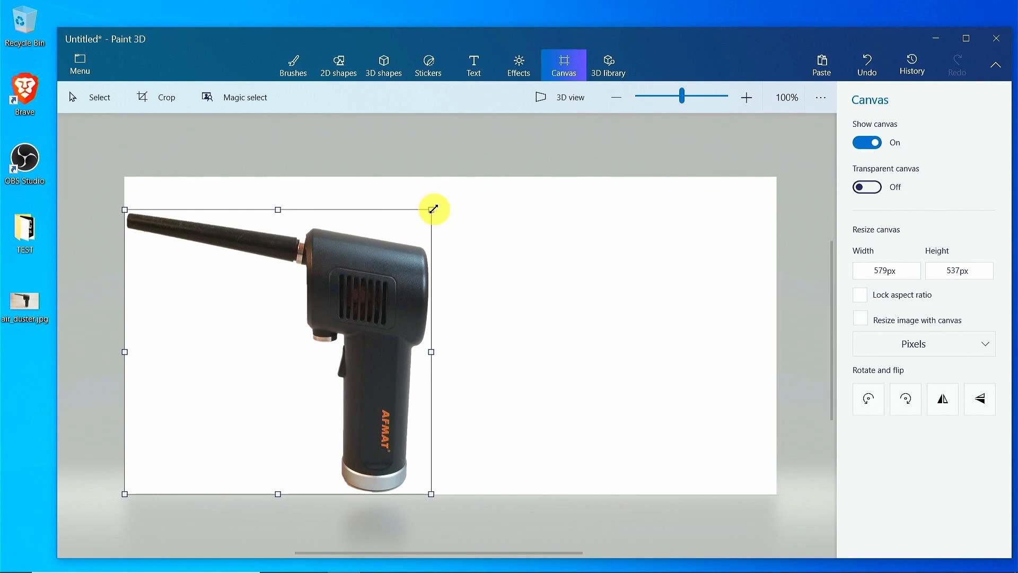
pyautogui.moveTo(434, 209); pyautogui.dragTo(433, 210)
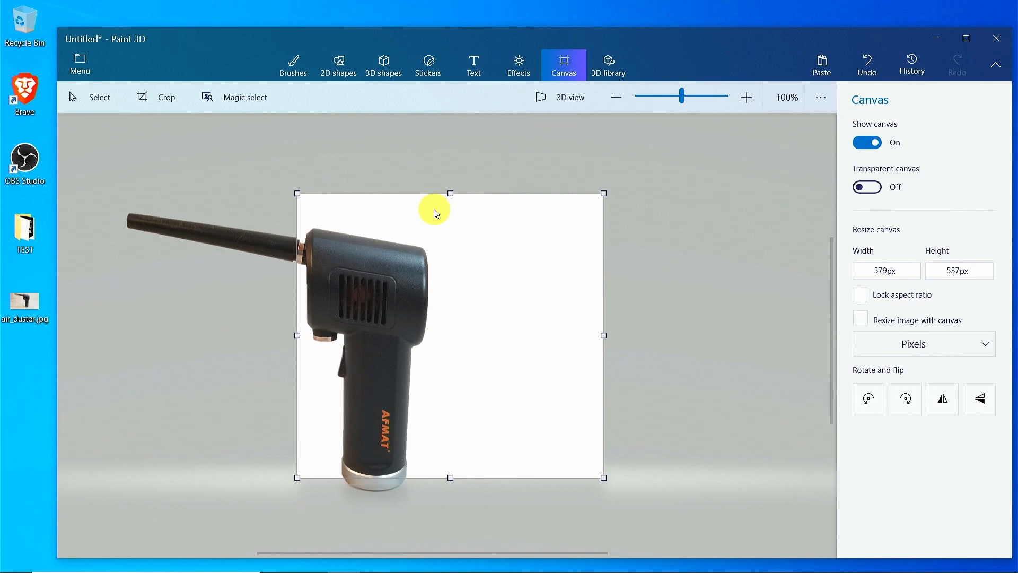
pyautogui.click(345, 276)
pyautogui.moveTo(345, 276); pyautogui.dragTo(519, 260)
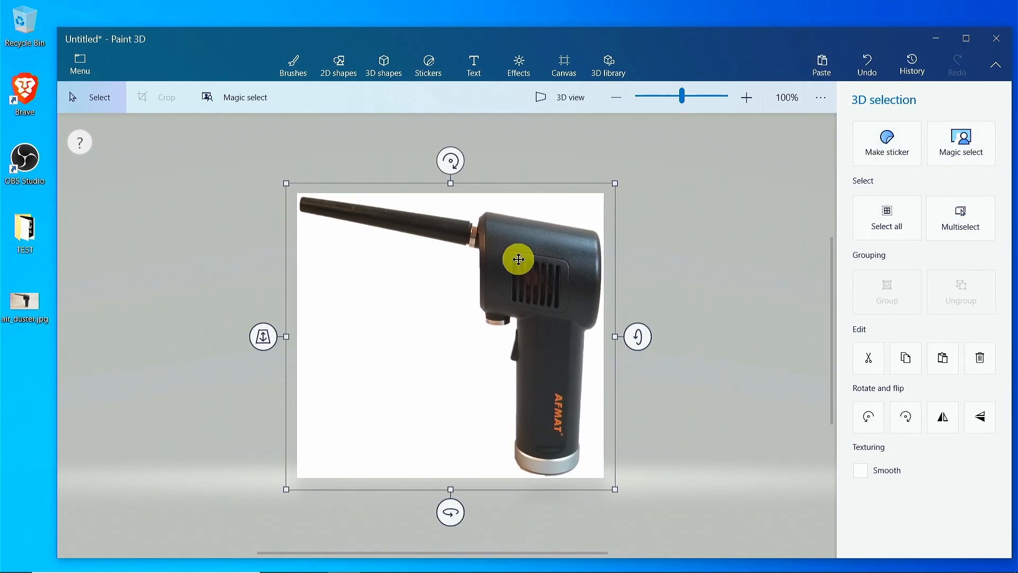
# Save a copy of the project as a PNG image with transparency enabled
pyautogui.click(81, 68)
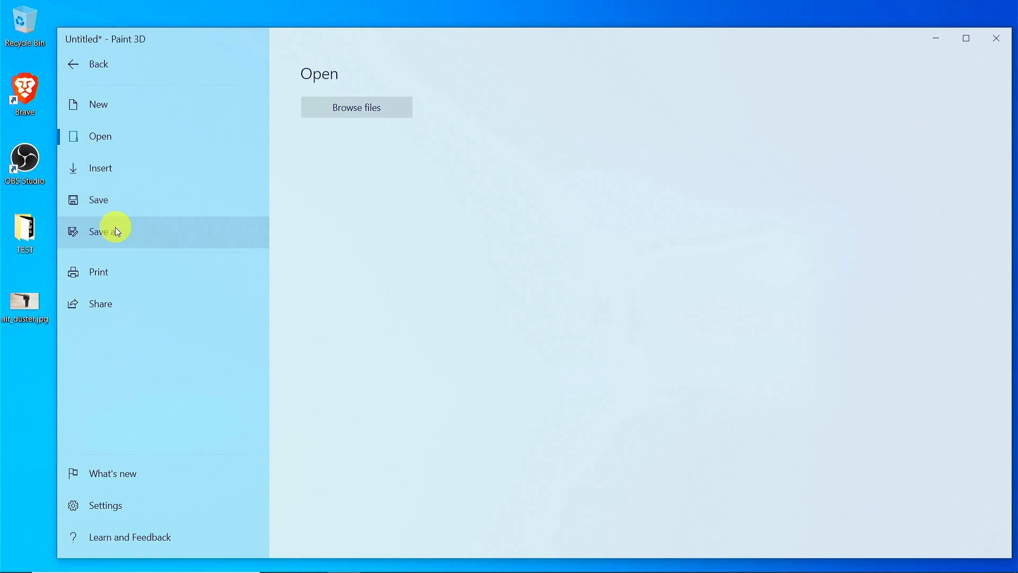
pyautogui.click(116, 228)
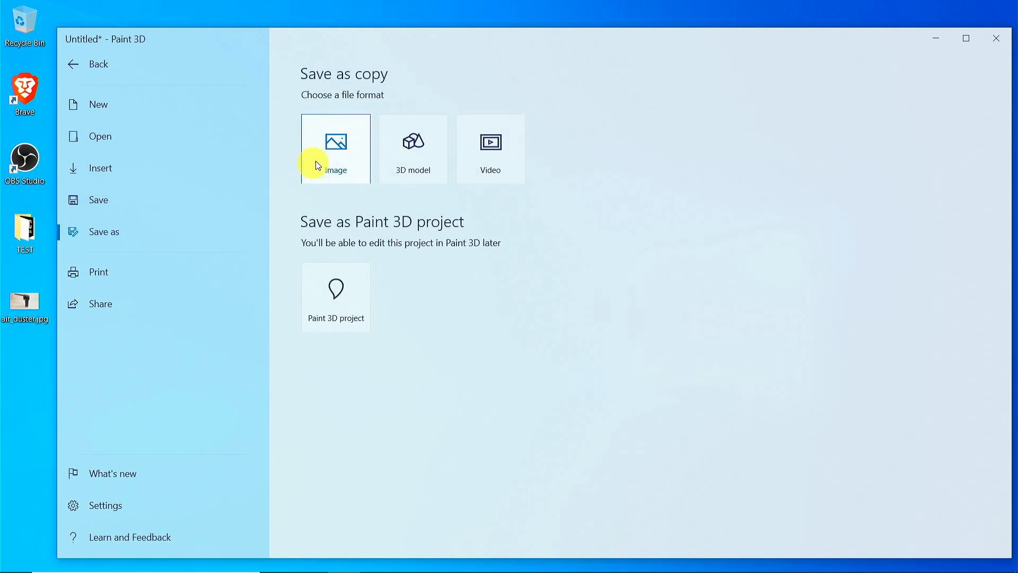
pyautogui.click(331, 152)
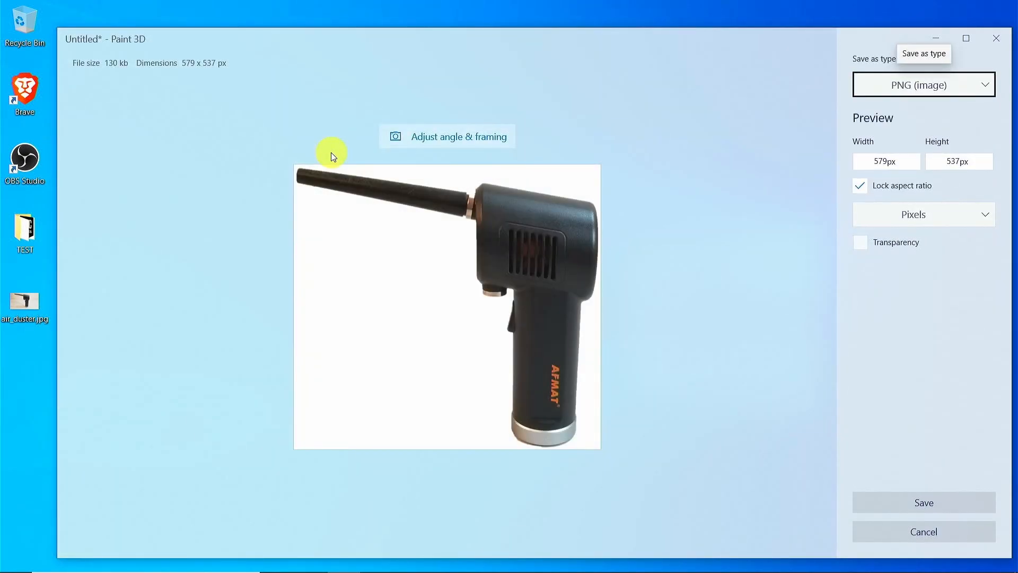
pyautogui.click(861, 244)
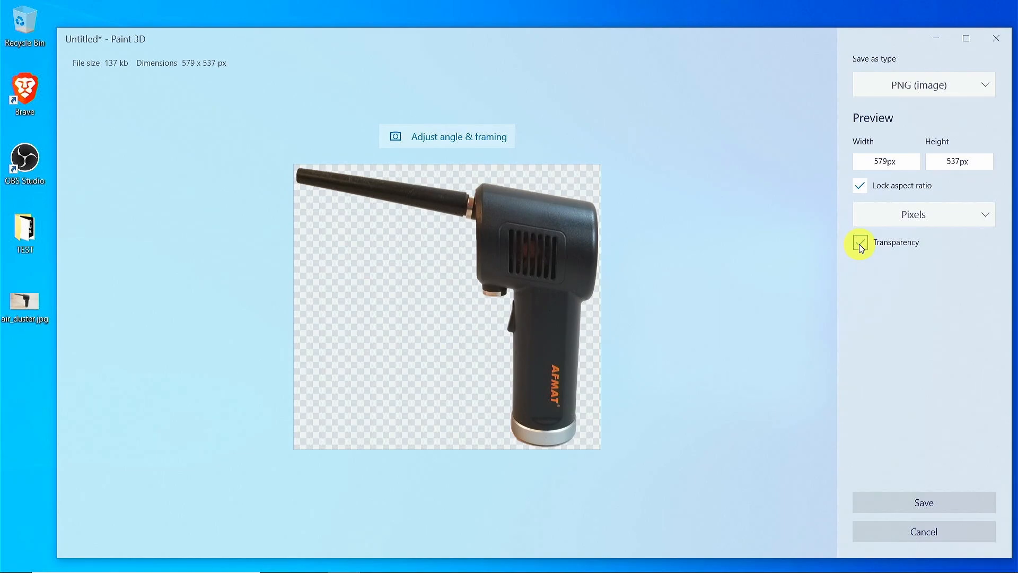
pyautogui.click(913, 495)
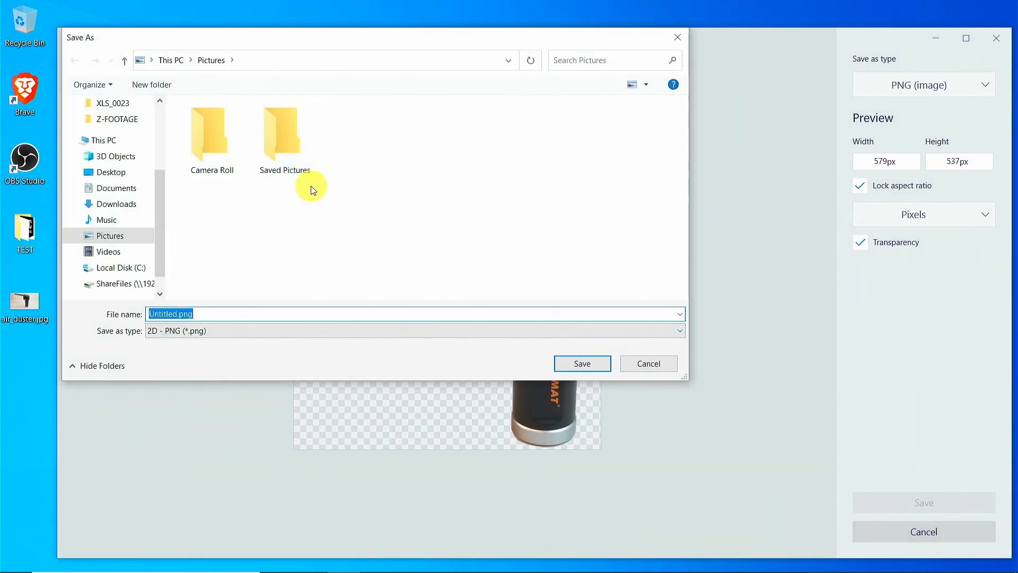